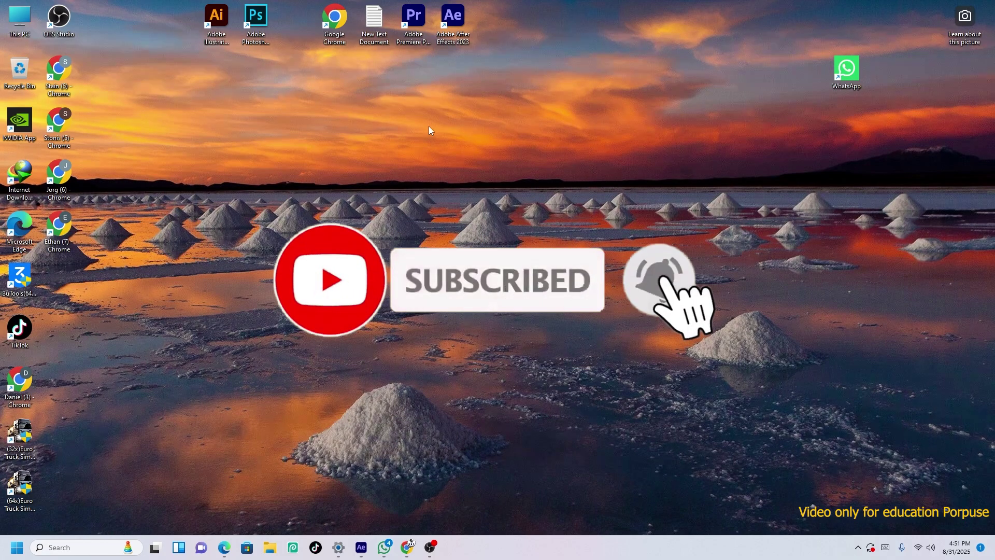
Launch Premiere Pro 2025 from the desktop, then close the Adobe terms tab and Edge
double_click(418, 41)
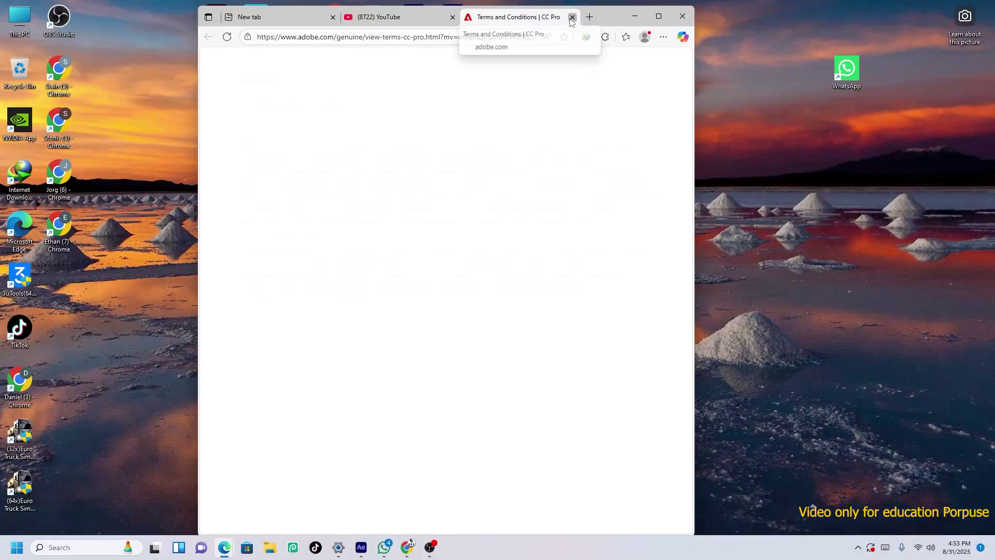
click(572, 18)
click(635, 16)
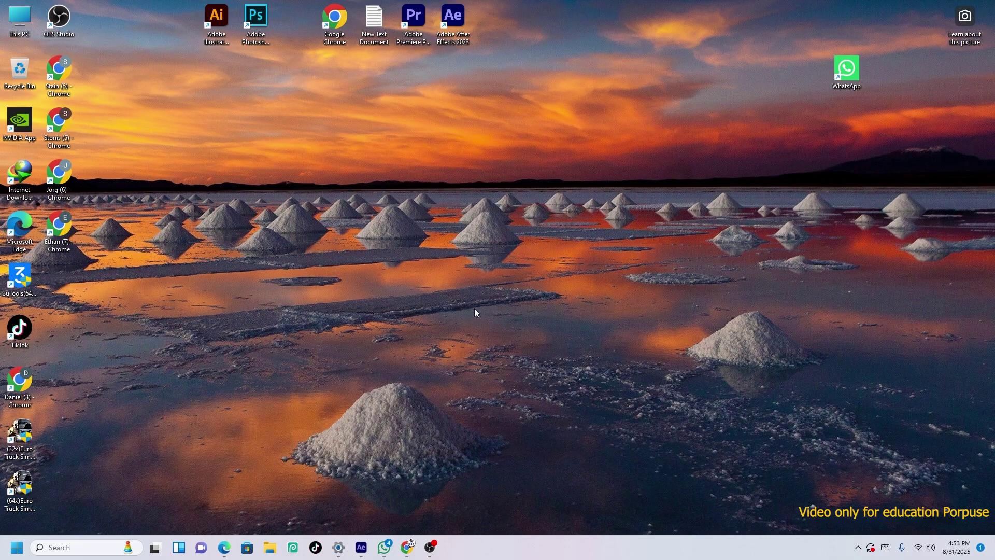
Go to Windows Security's Firewall & network protection page and reach its Advanced settings link
key(alt+Tab)
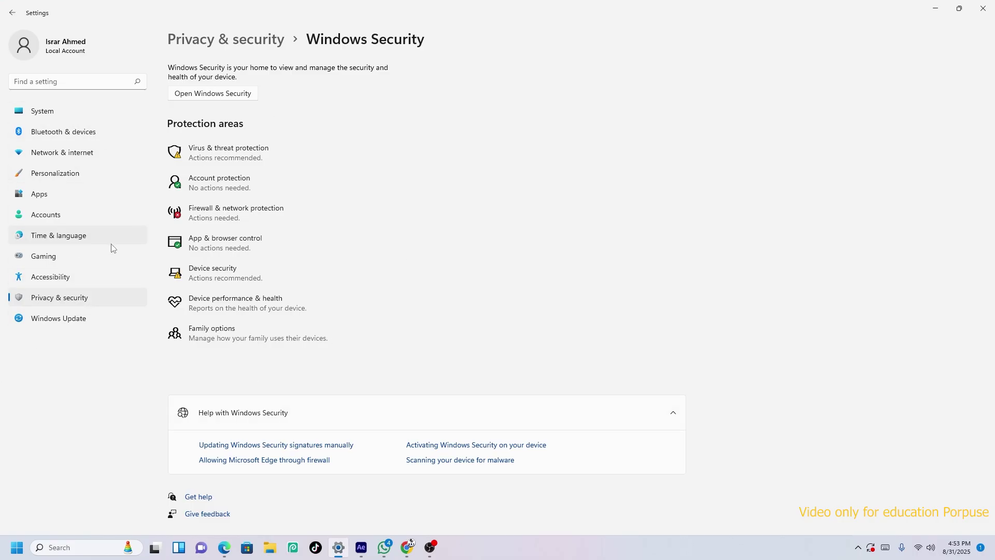
click(93, 305)
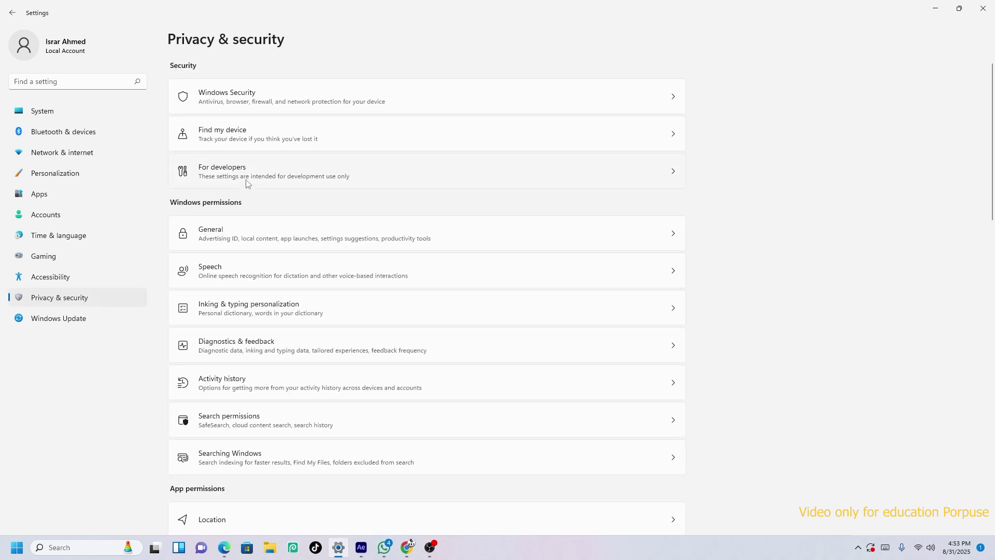
click(272, 100)
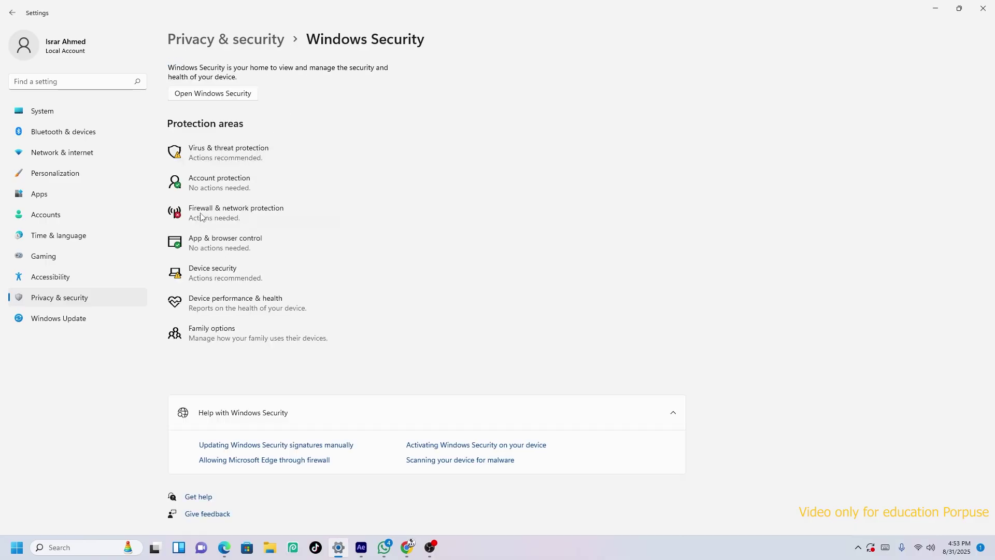
click(201, 213)
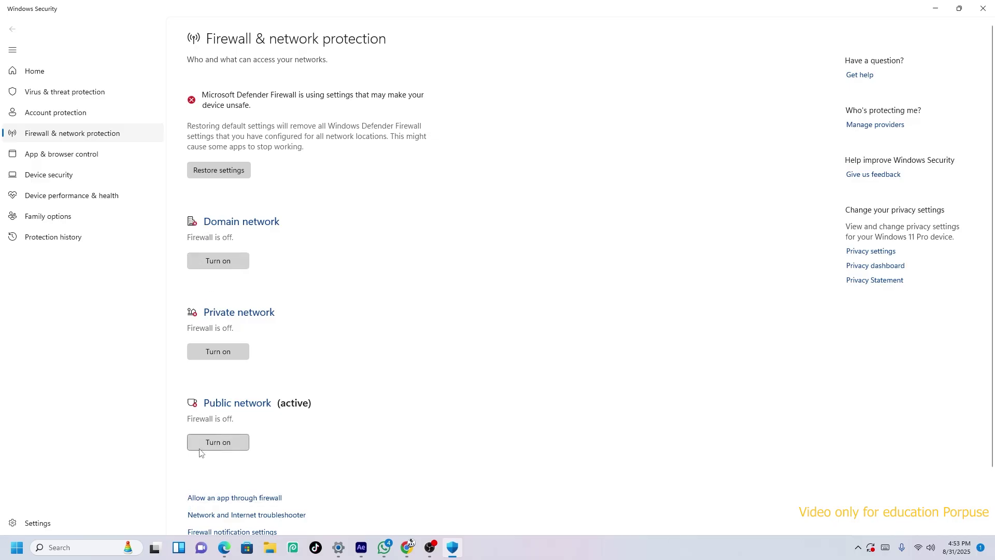
scroll(200, 452, down, 2)
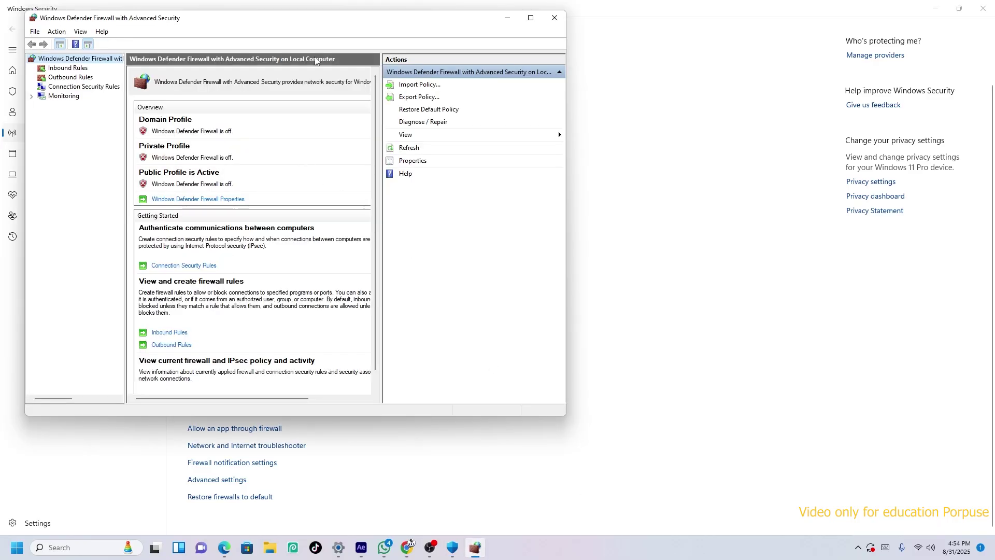
Start a new rule from the firewall console's Inbound Rules list
drag(339, 19, 509, 48)
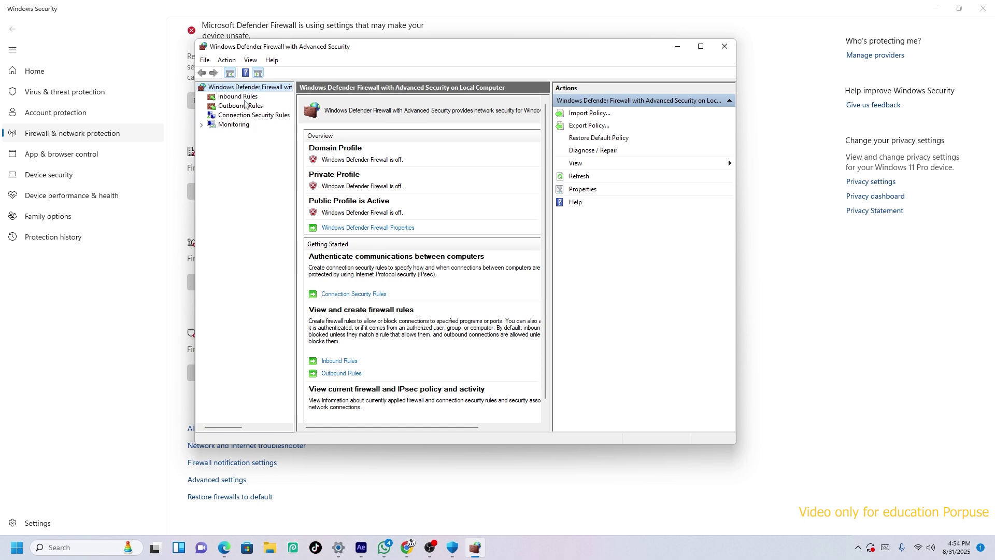
click(245, 99)
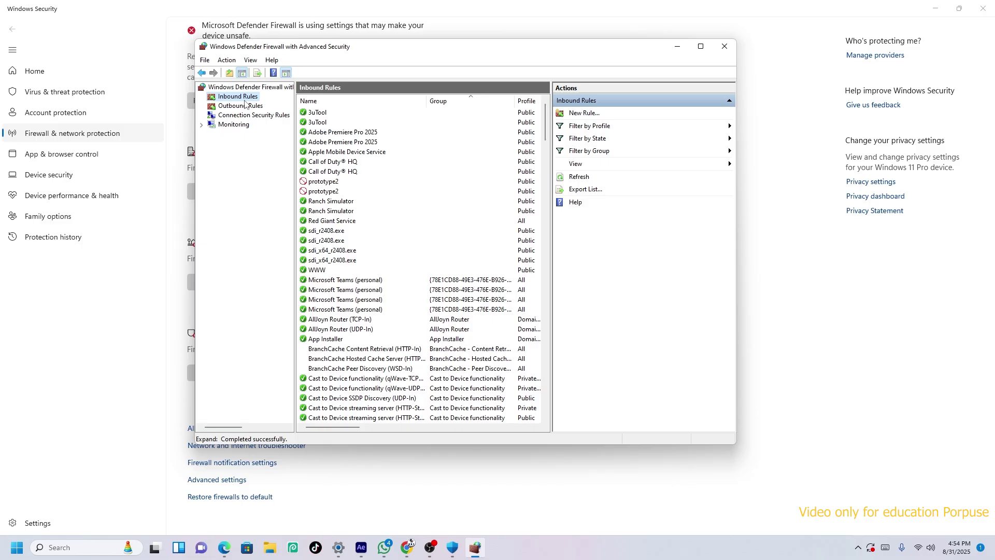
click(572, 114)
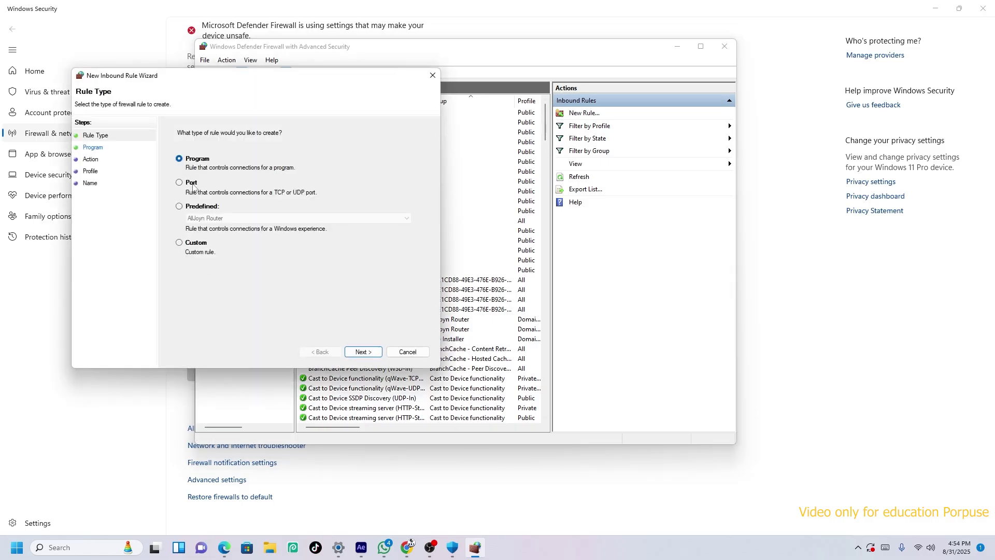
Keep the Program rule type and advance to the program path step, dismissing the missing-path warning
drag(228, 77, 451, 88)
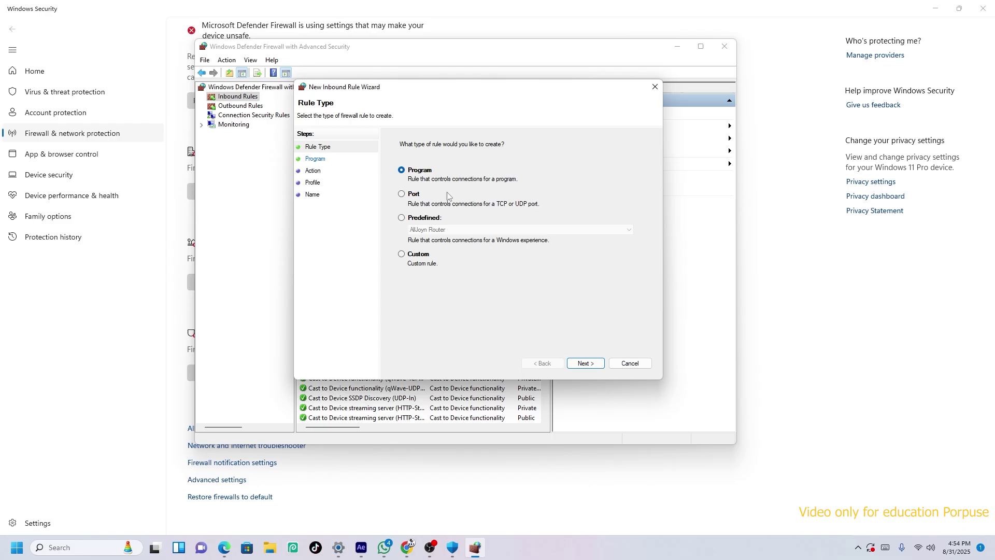
click(600, 360)
click(600, 360)
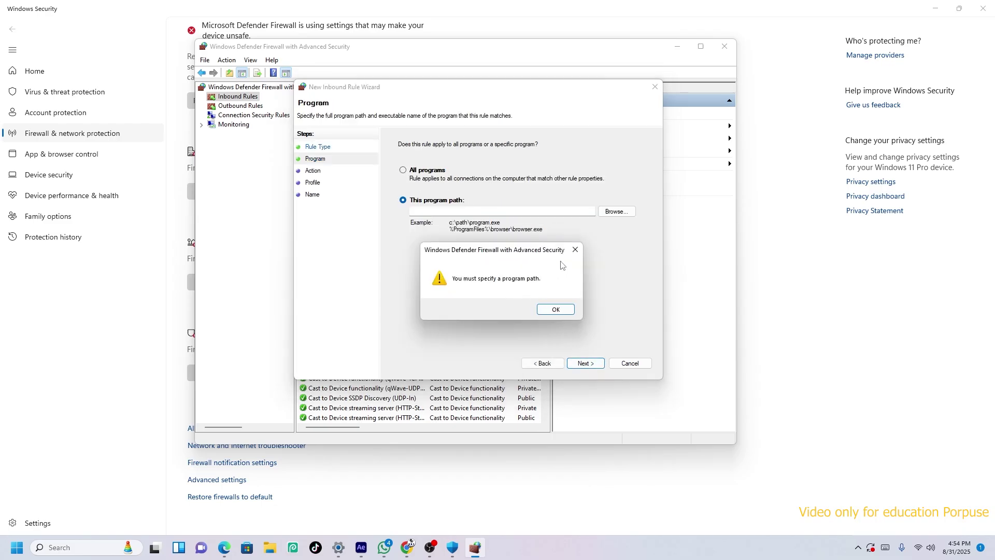
click(558, 313)
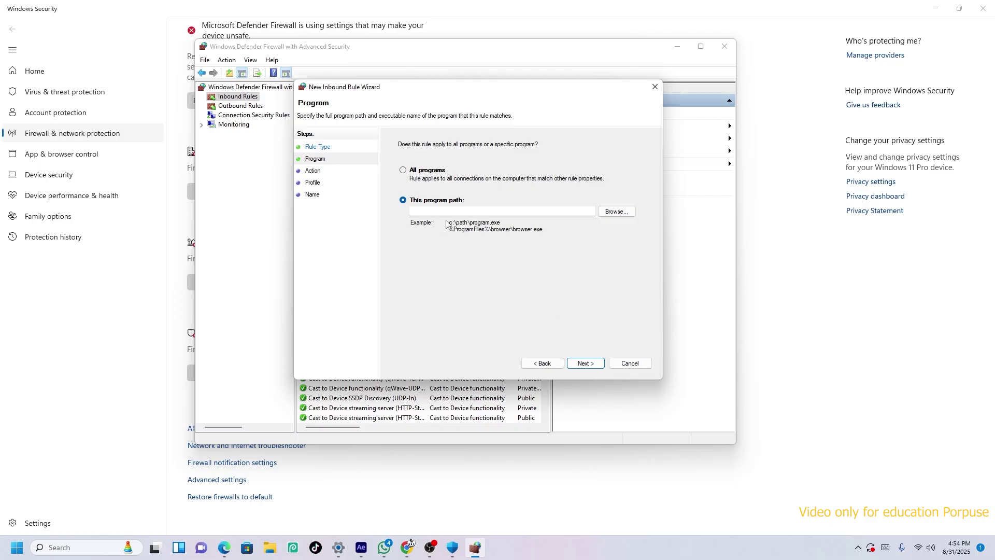
click(935, 8)
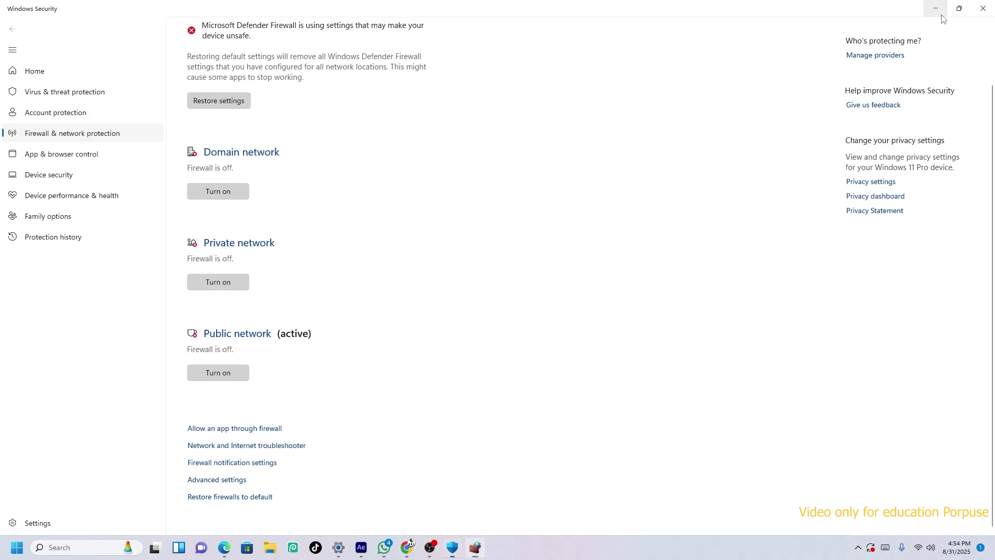
Find Adobe Premiere Pro 2025 in the Start menu's All apps list and bring up its options
click(935, 8)
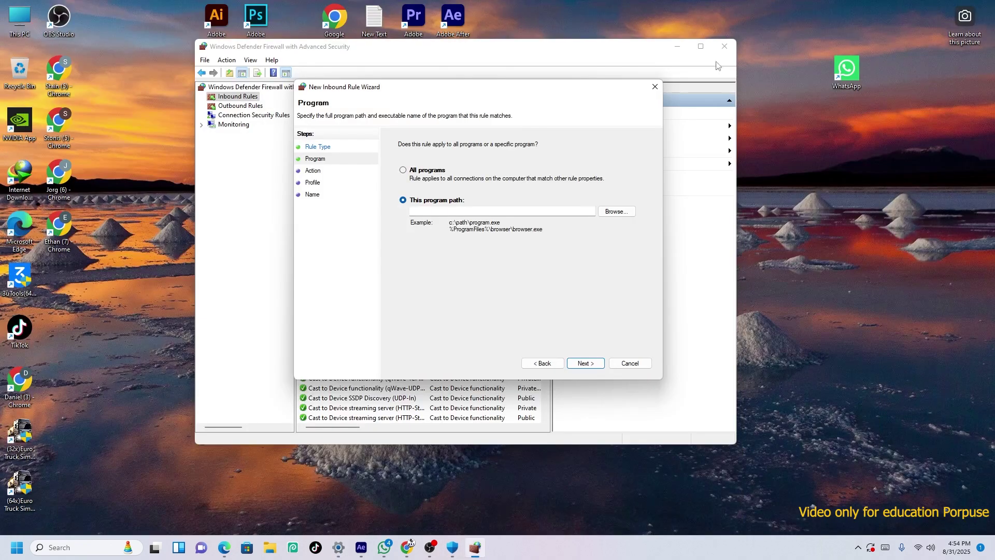
click(26, 547)
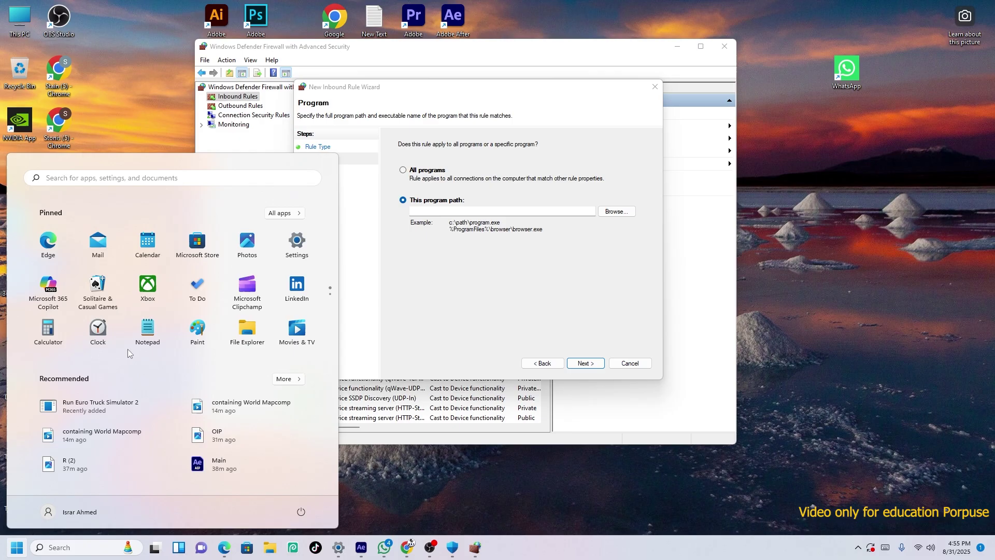
click(273, 216)
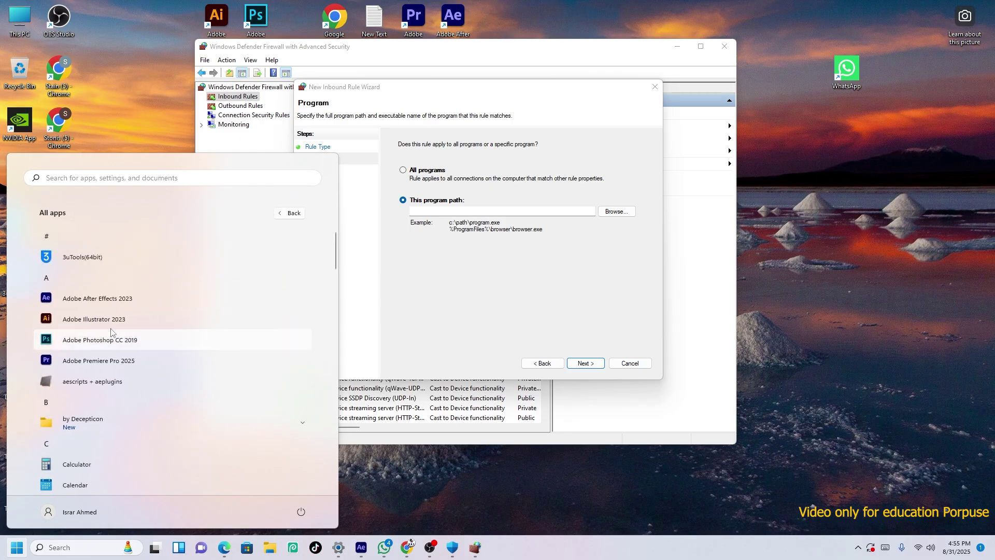
right_click(103, 361)
Open Premiere Pro 2025's file location and the shortcut's Properties
mouse_move(156, 383)
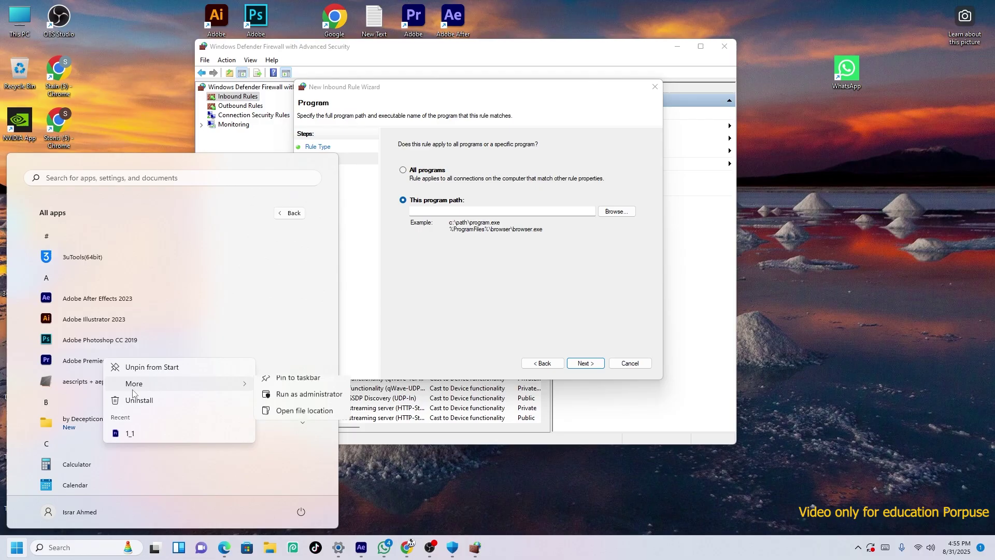
click(321, 419)
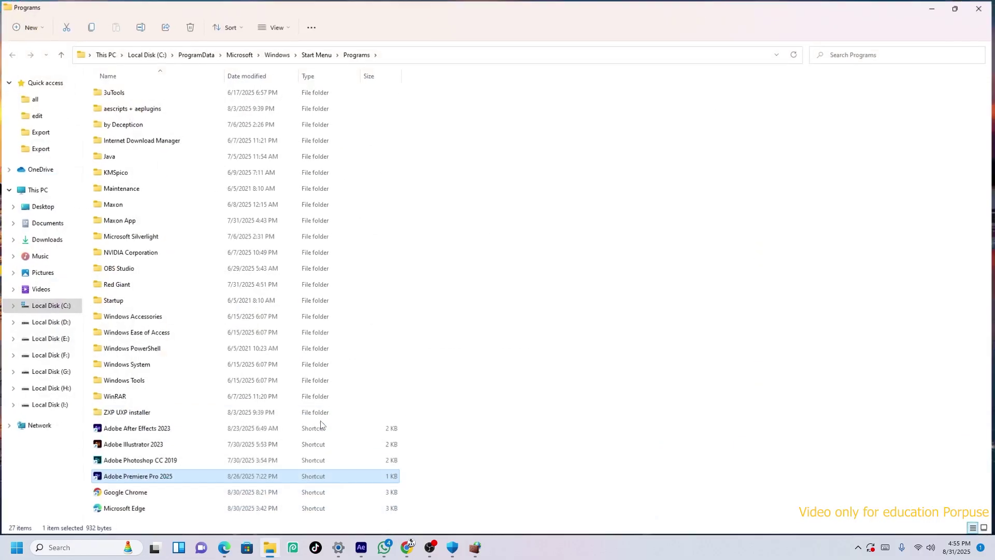
right_click(176, 482)
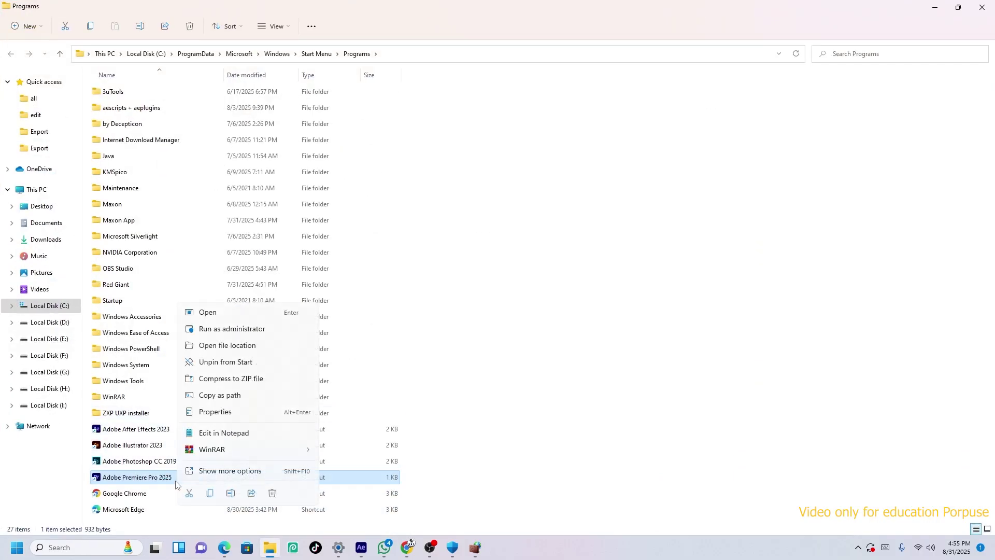
click(242, 472)
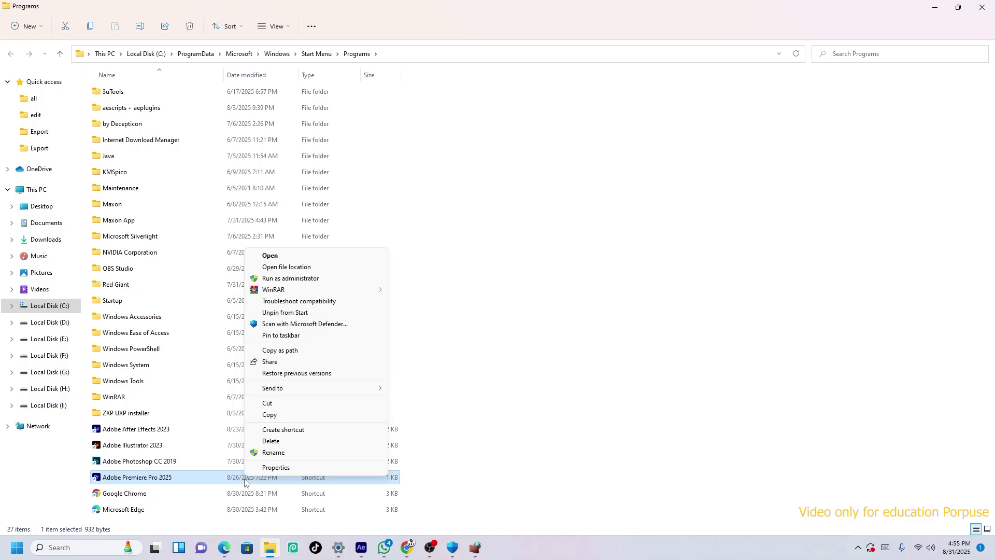
click(265, 469)
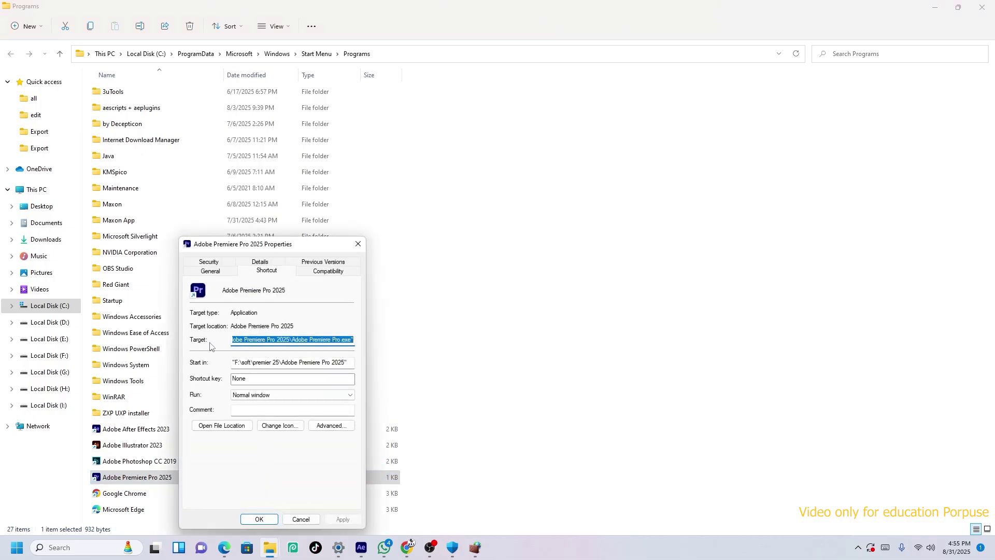
Copy the shortcut's Target path and return to the wizard's program path box
right_click(268, 337)
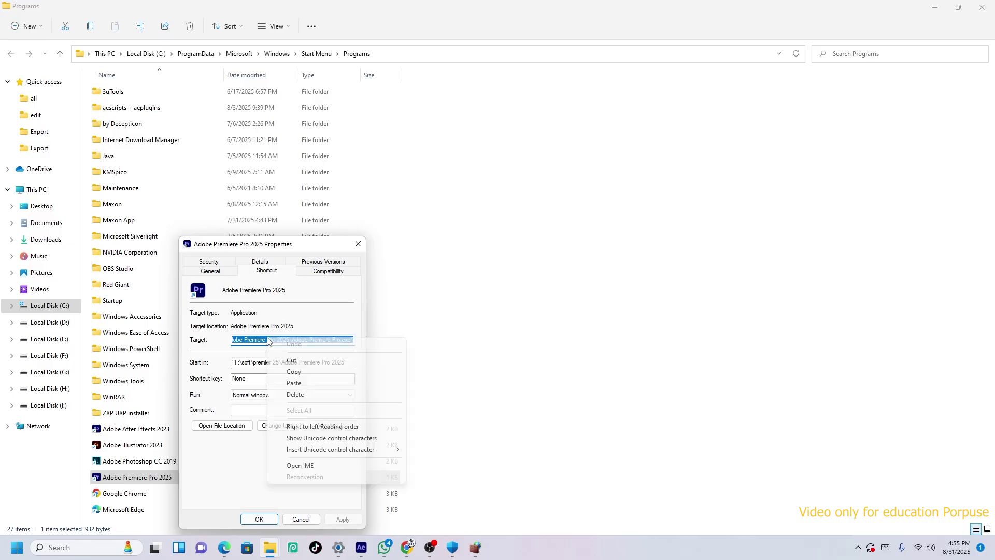
click(289, 373)
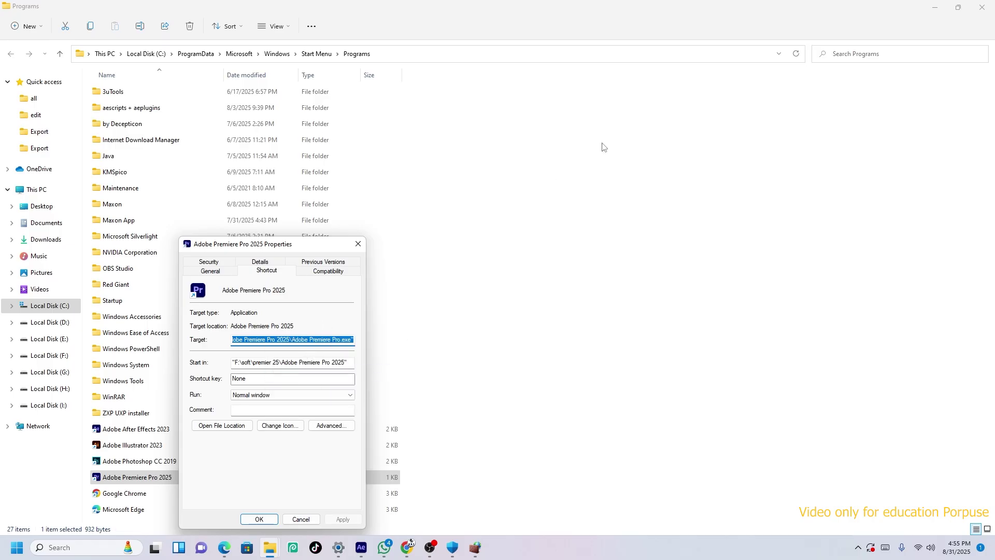
click(935, 8)
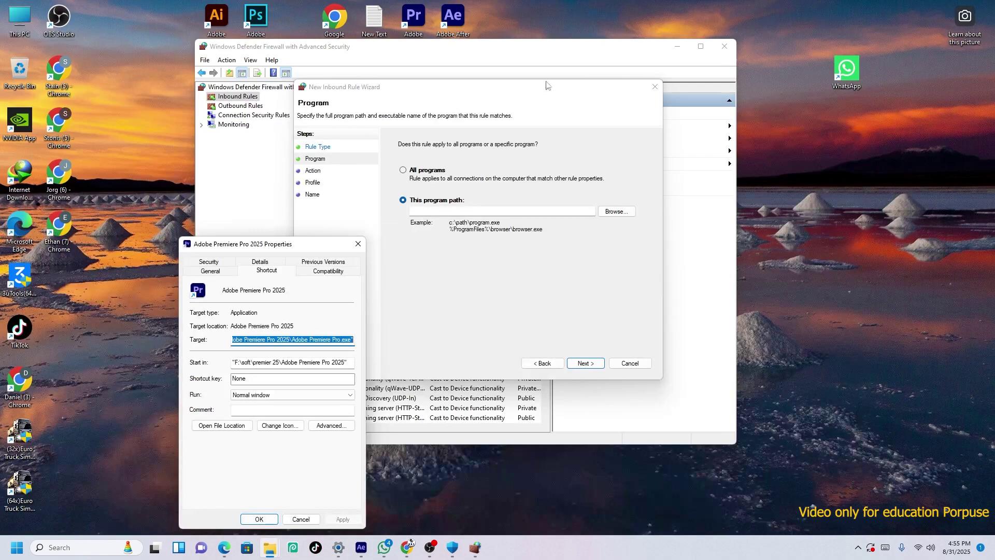
click(474, 211)
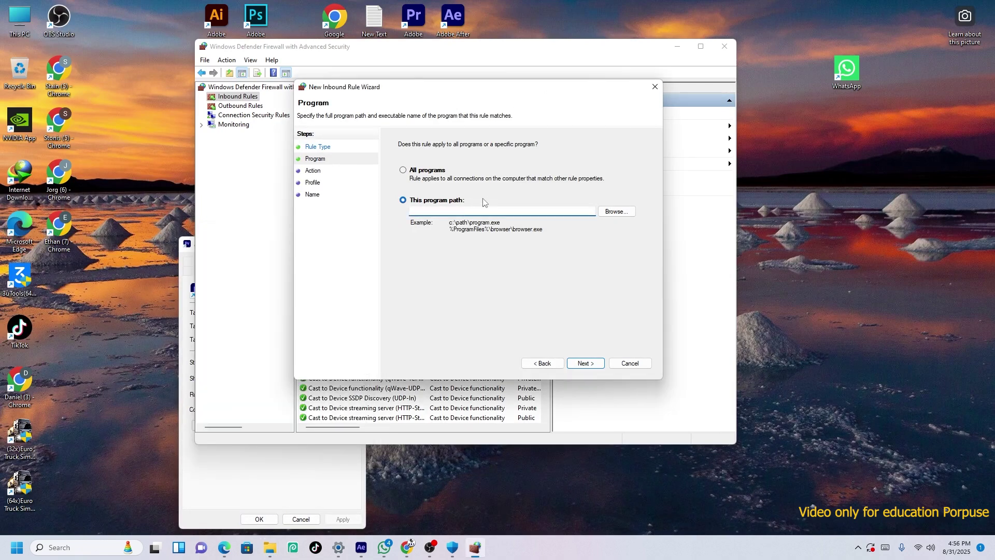
Set the rule's program to F:\soft\premier 25\Adobe Premiere Pro 2025\Adobe Premiere Pro.exe without quotes
key(ctrl+v)
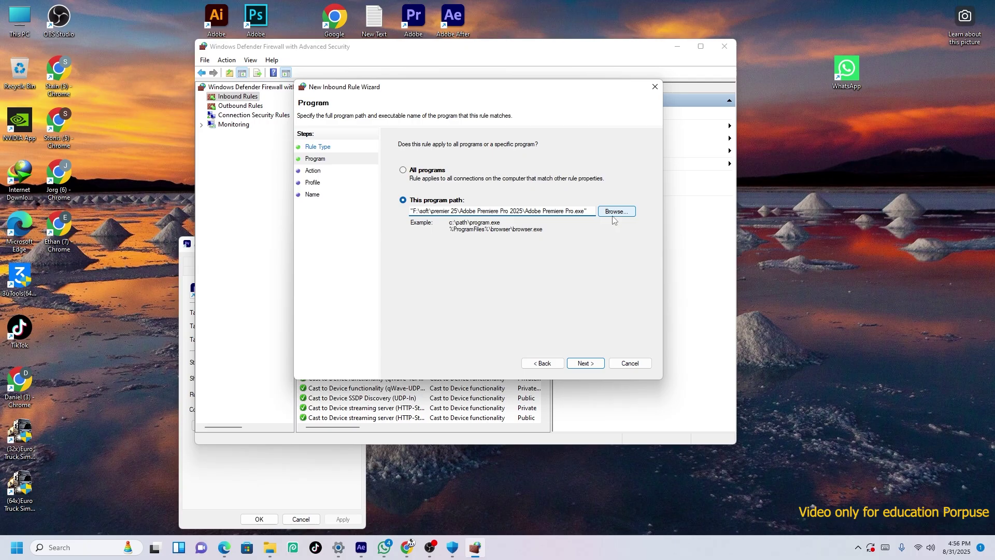
drag(588, 209, 583, 207)
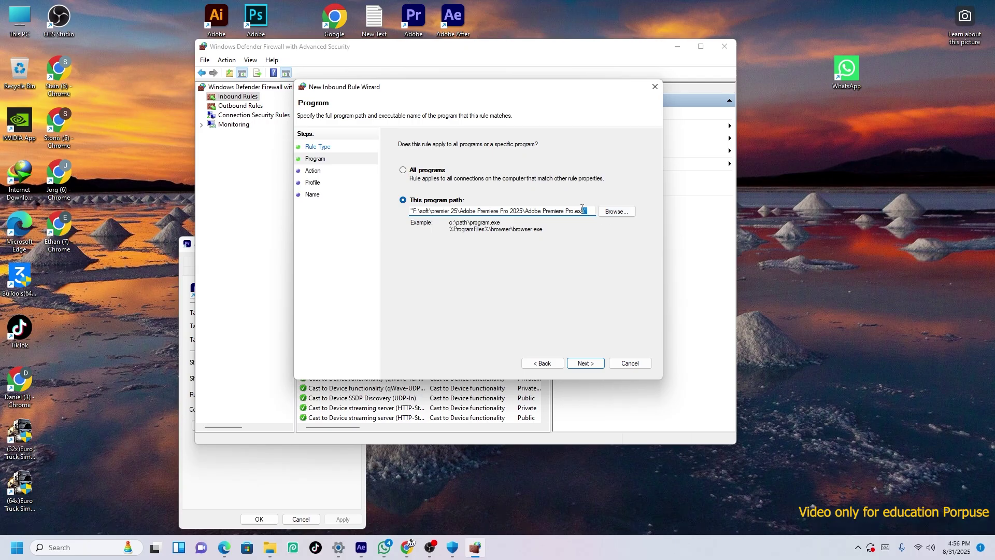
text(e)
key(BackSpace)
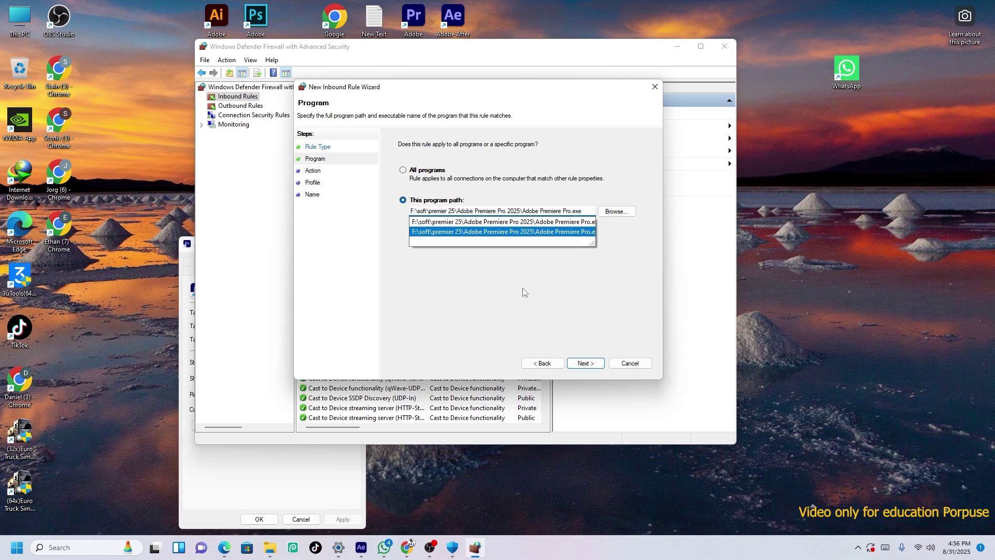
key(Escape)
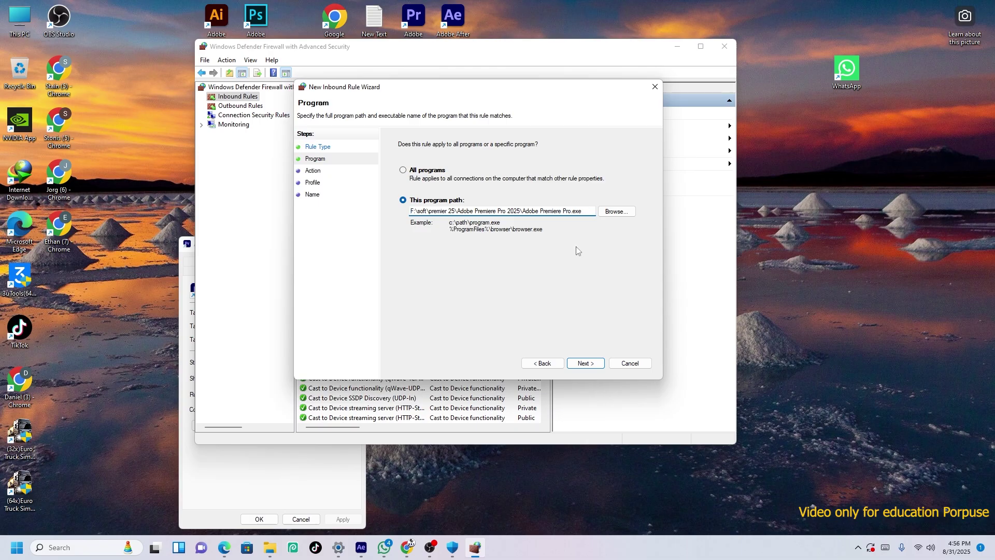
click(583, 367)
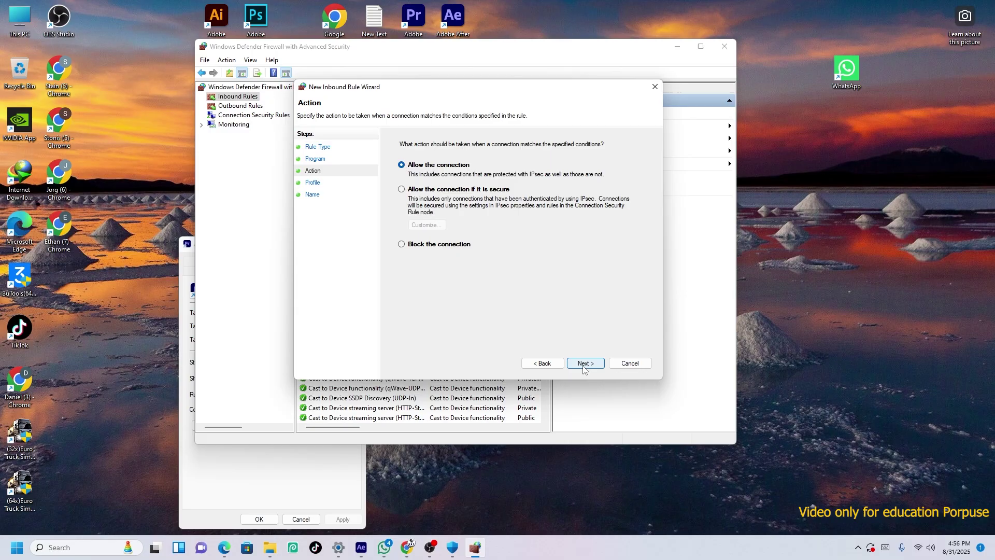
Make the inbound rule block the connection on Domain, Private and Public, named Premier Pro 2025
click(434, 248)
click(585, 364)
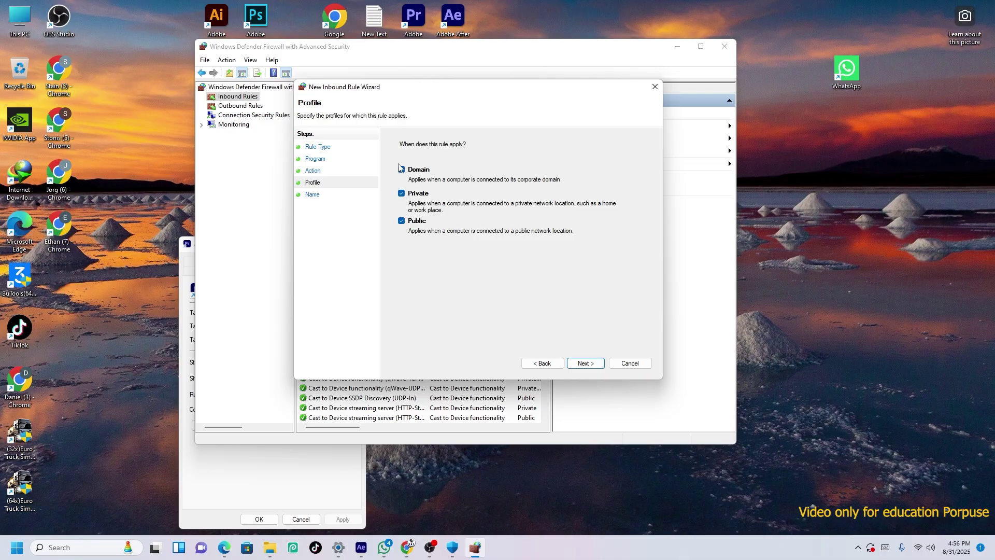
click(590, 365)
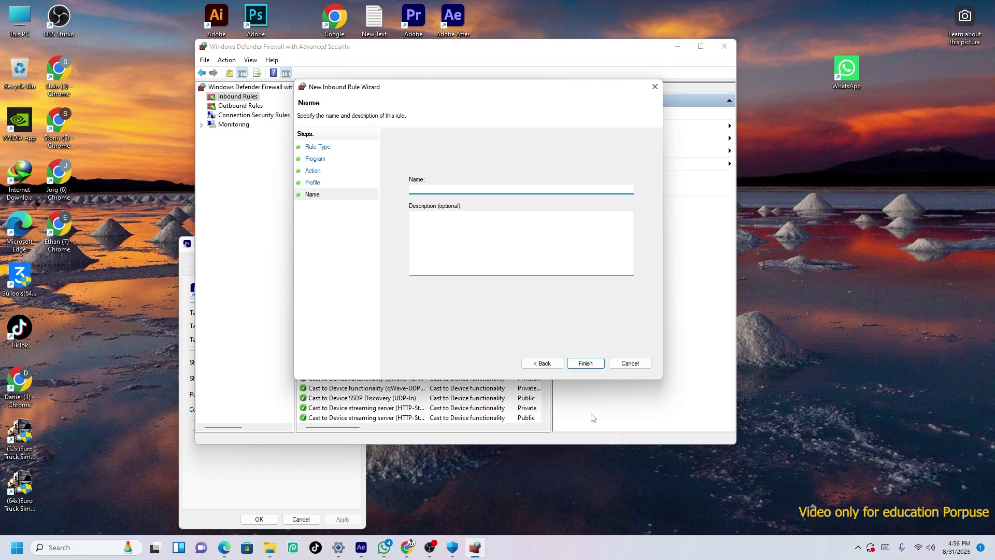
text(PL)
text(emier Pro 2025)
click(597, 363)
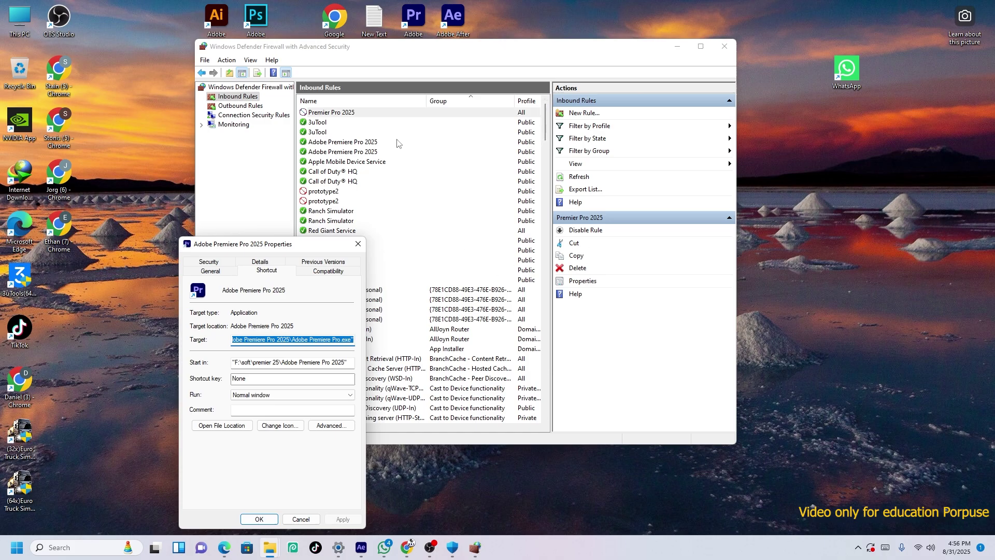
Create a new outbound Program rule pointing at the Adobe Premiere Pro.exe path, quotes removed
click(250, 106)
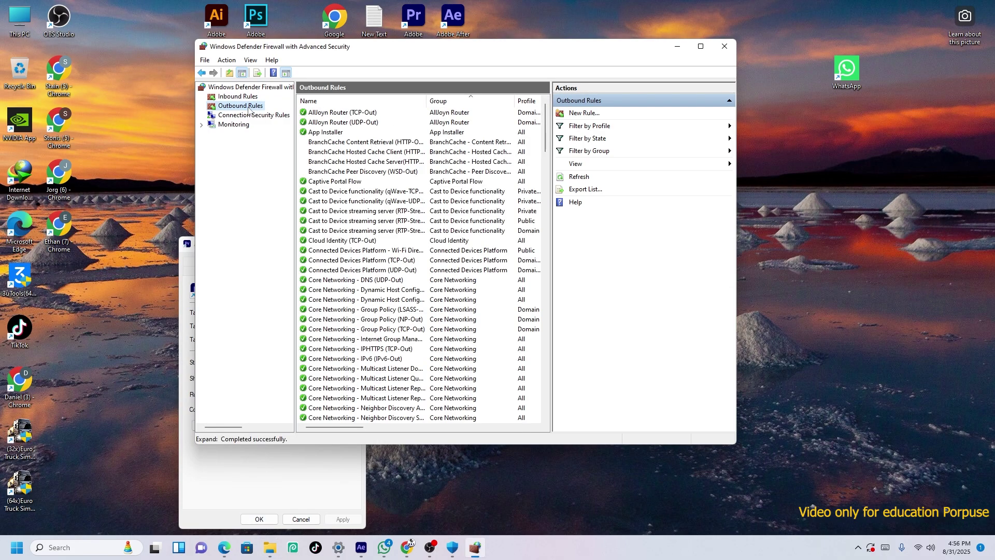
click(575, 114)
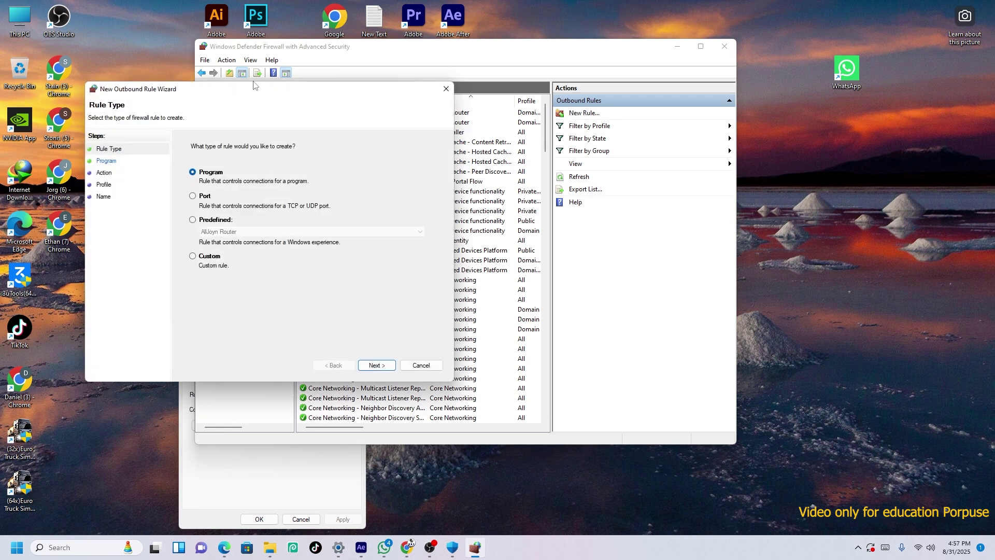
drag(253, 84, 442, 90)
click(553, 367)
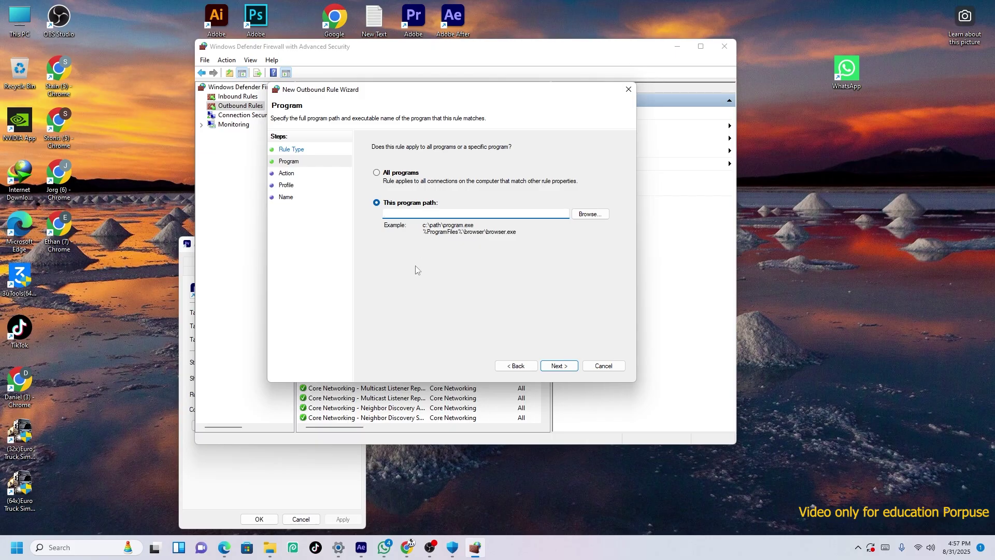
key(ctrl+v)
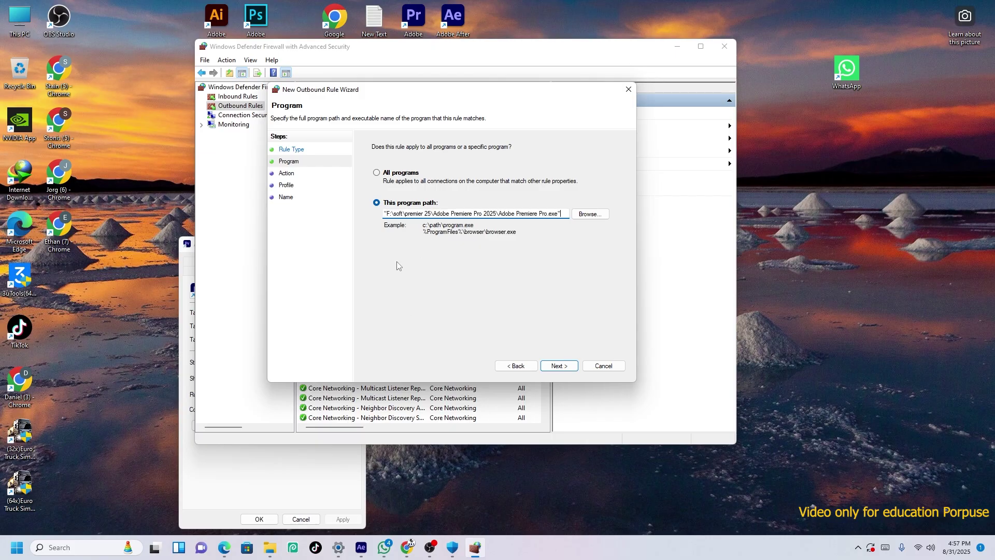
key(BackSpace)
key(BackSpace)
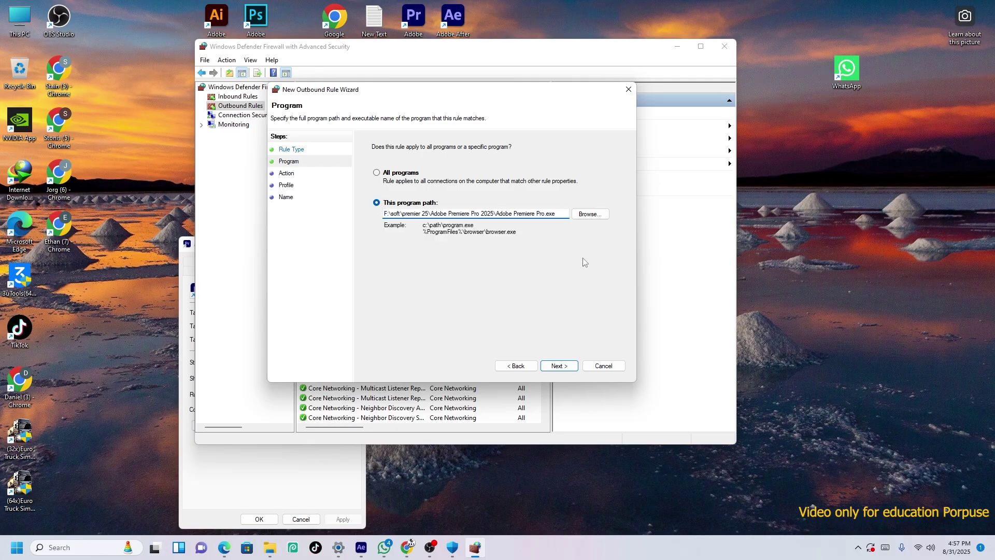
Finish the outbound rule as Block the connection on all three profiles, named Premier Pro 2025
click(558, 365)
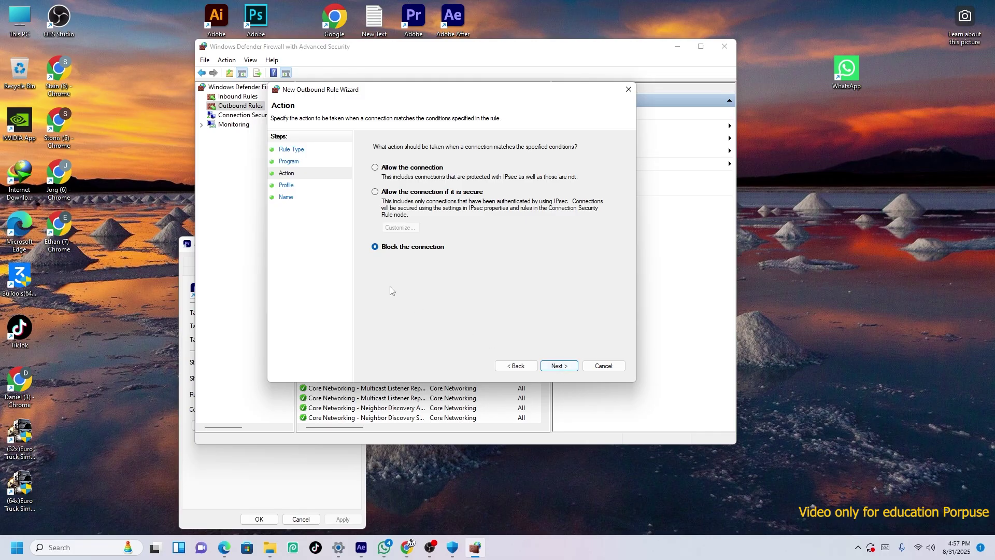
click(557, 367)
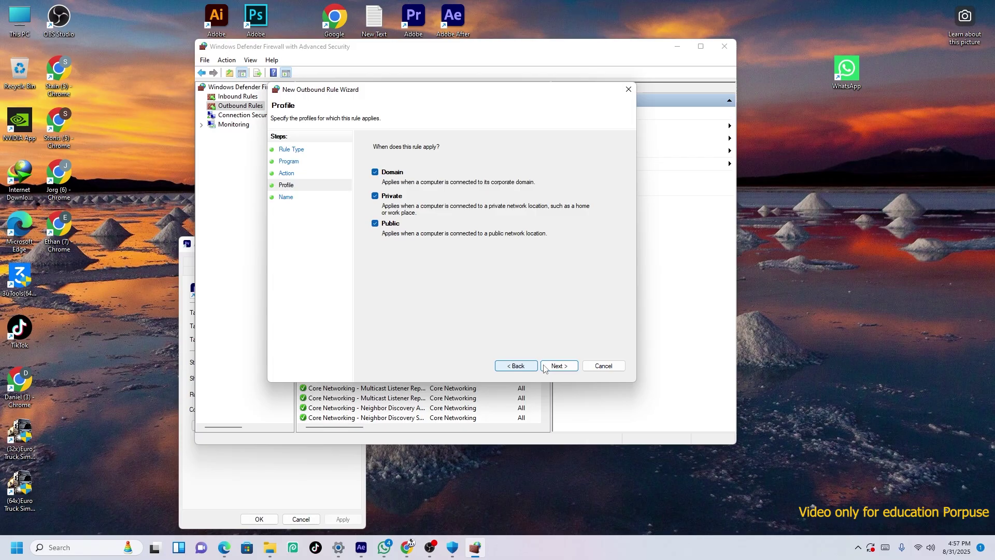
click(554, 367)
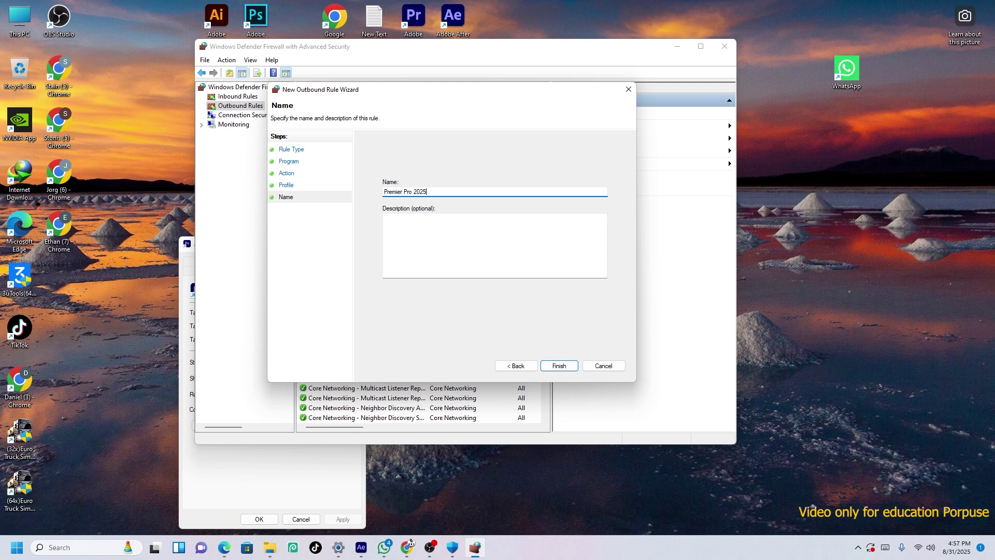
click(561, 365)
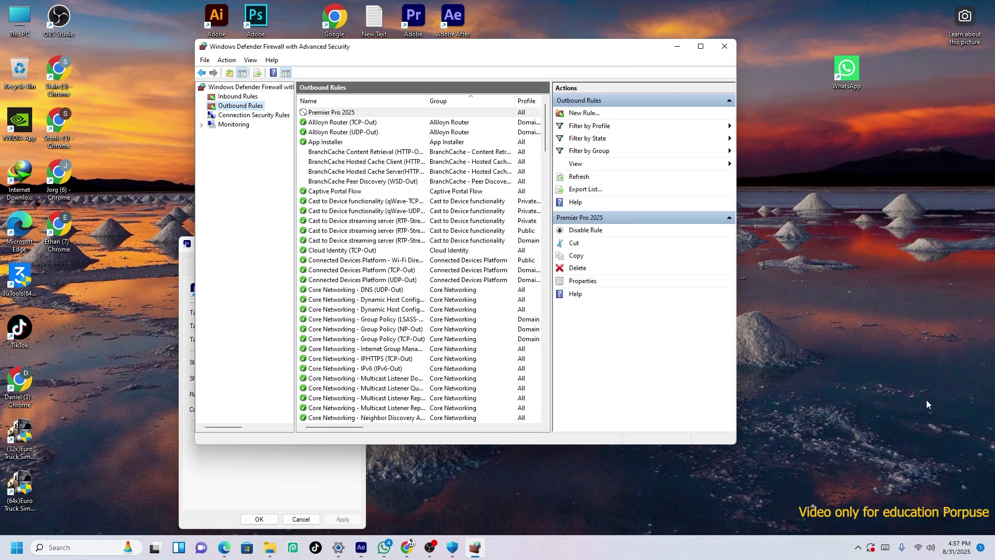
Close the firewall console, switch Wi-Fi off, and launch Premiere Pro 2025 from its desktop shortcut
click(724, 46)
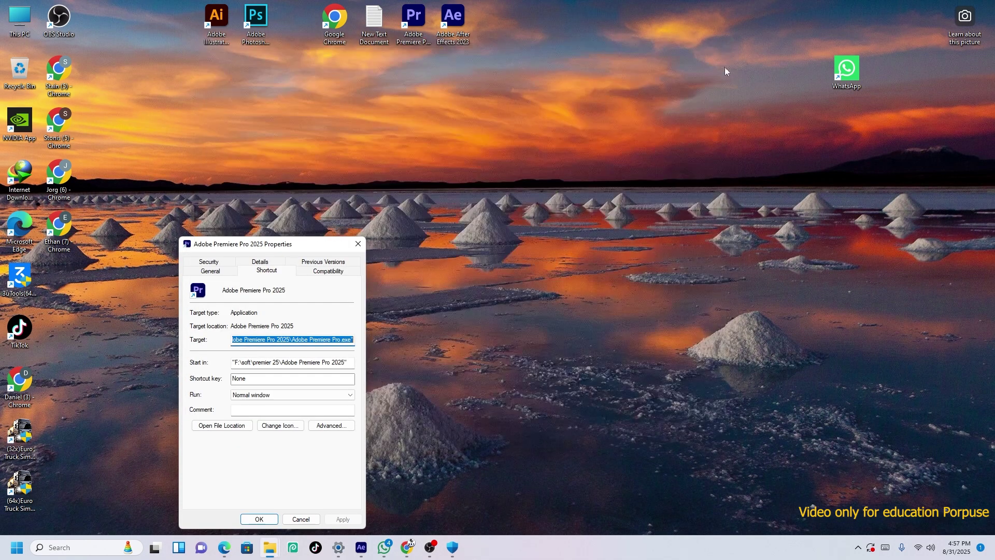
click(921, 547)
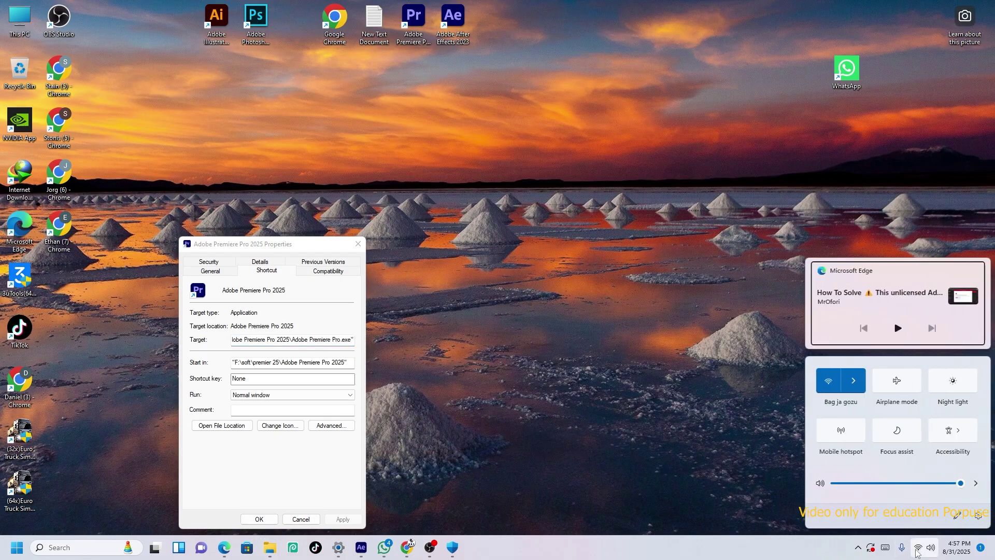
click(826, 381)
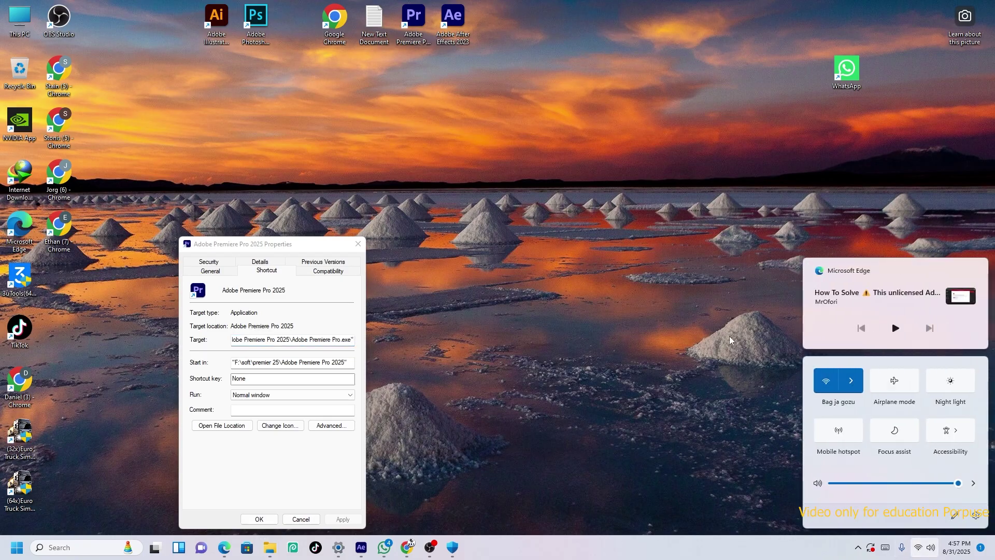
click(464, 136)
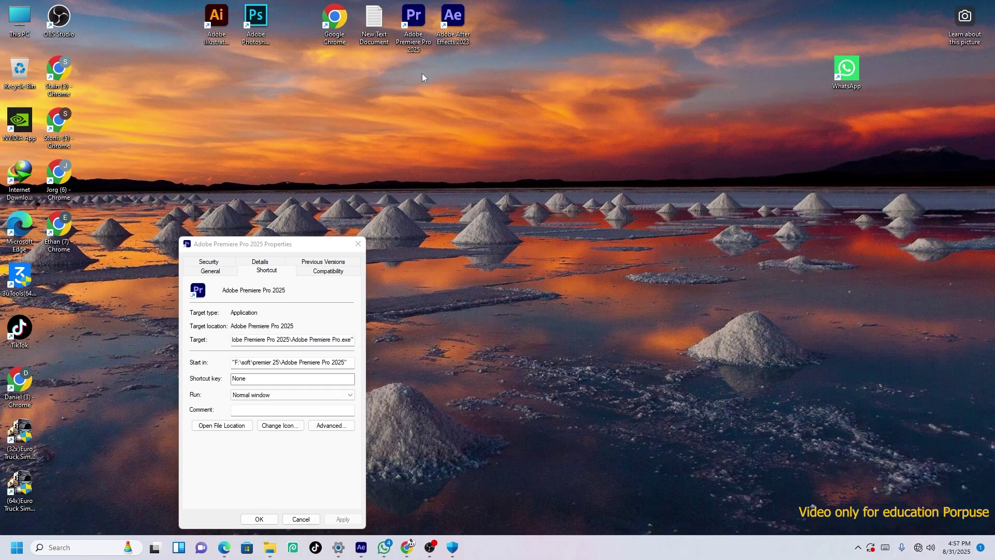
right_click(420, 17)
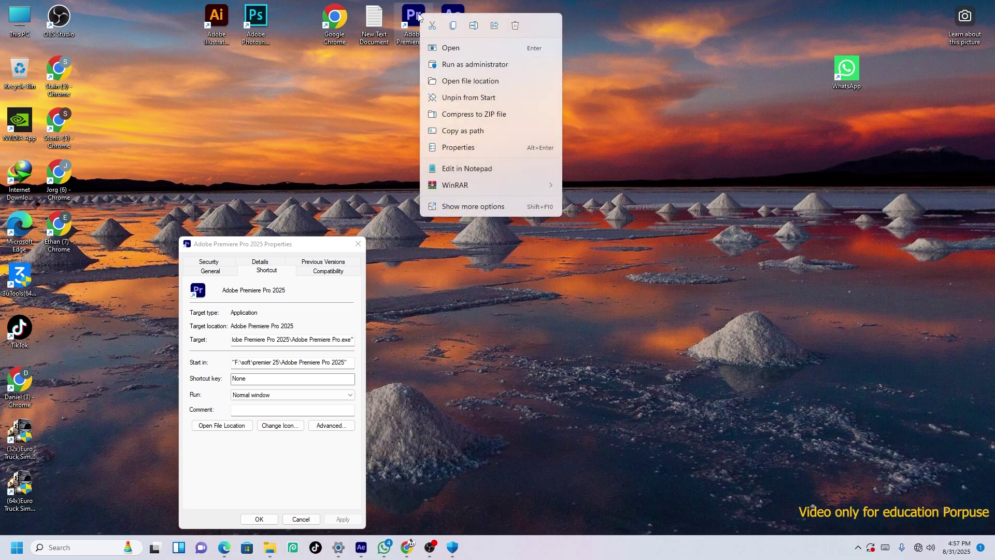
click(357, 244)
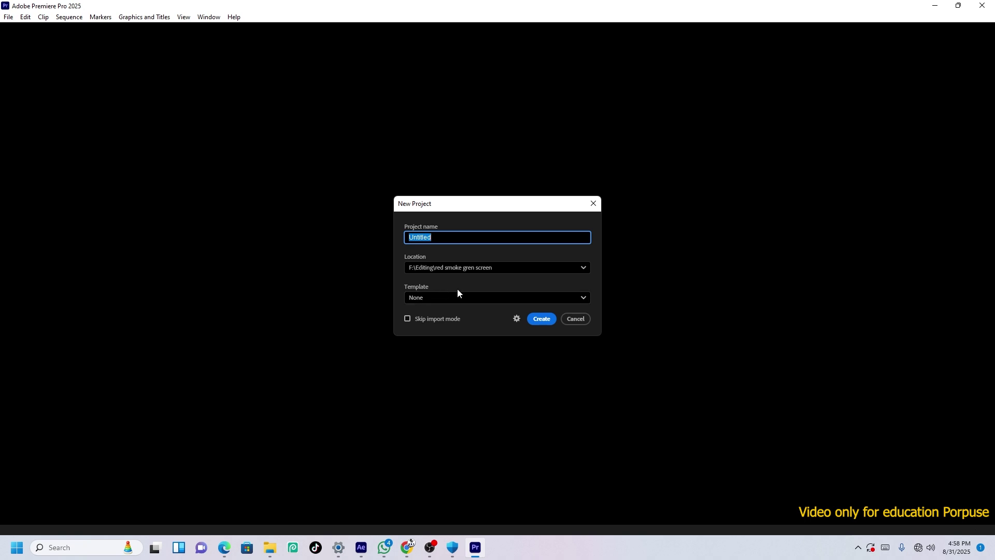
Cancel the New Project dialog to return to the Premiere Pro Home screen's Recent list
text(a)
click(574, 319)
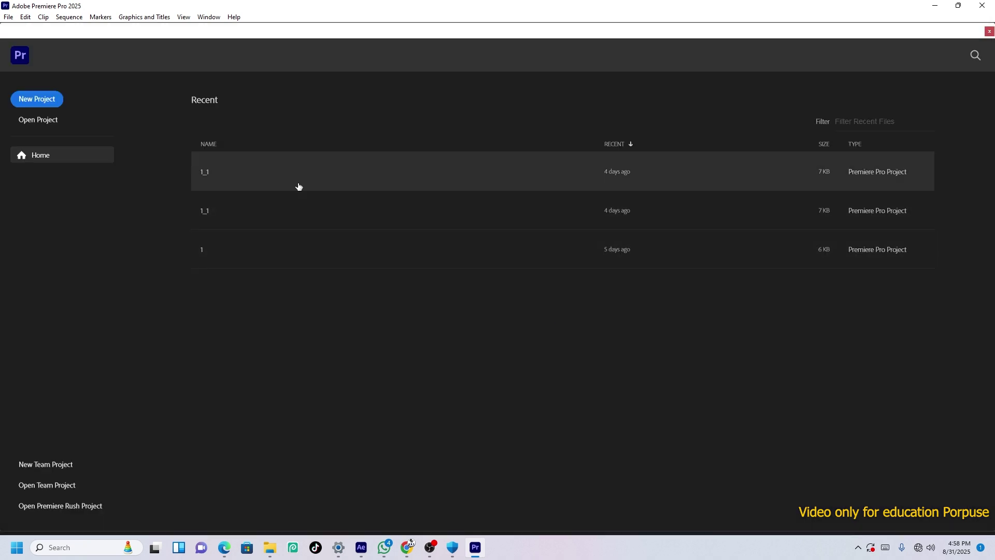